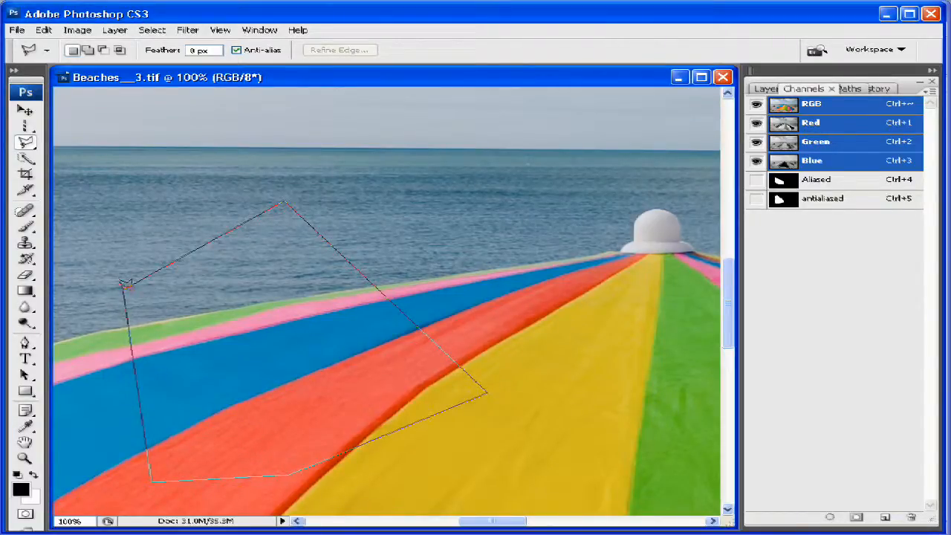
Close the polygonal selection across the sea and umbrella, and clear it after switching to the Magnetic Lasso tool
{"action": "left_click", "coordinate": [125, 284]}
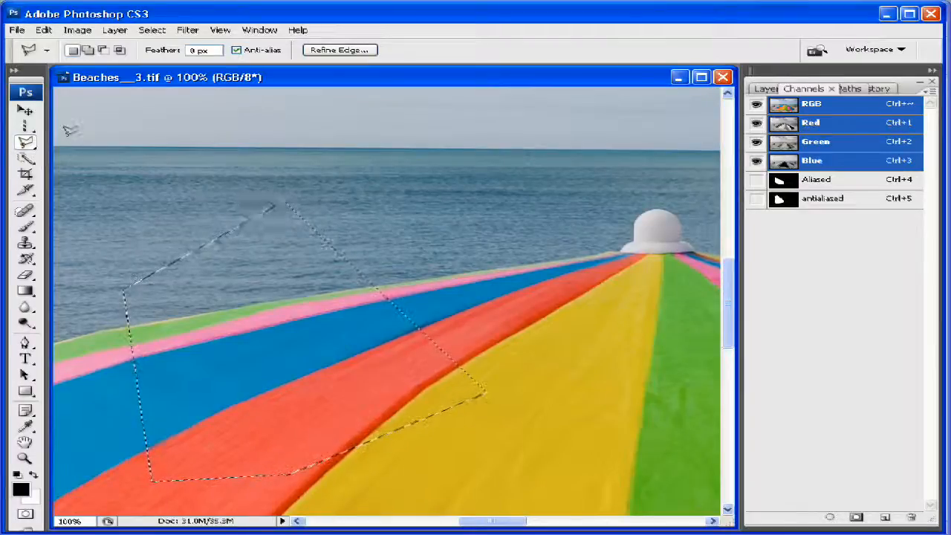
{"action": "left_click", "coordinate": [25, 142]}
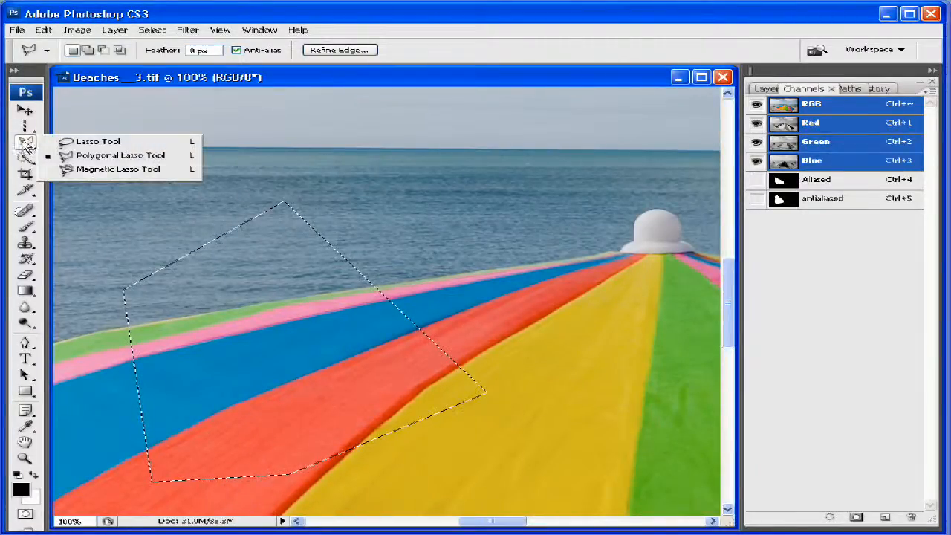
{"action": "left_click", "coordinate": [113, 171]}
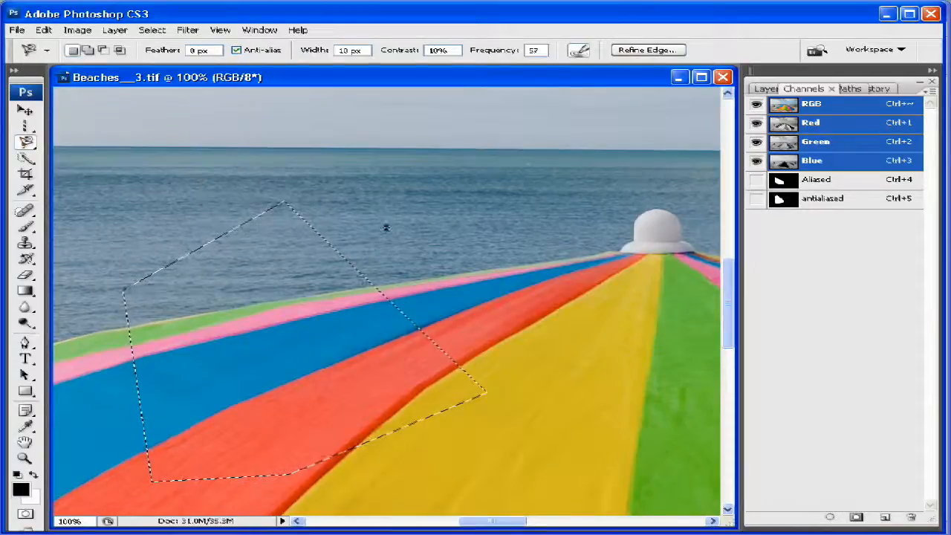
{"action": "key", "text": "ctrl+d"}
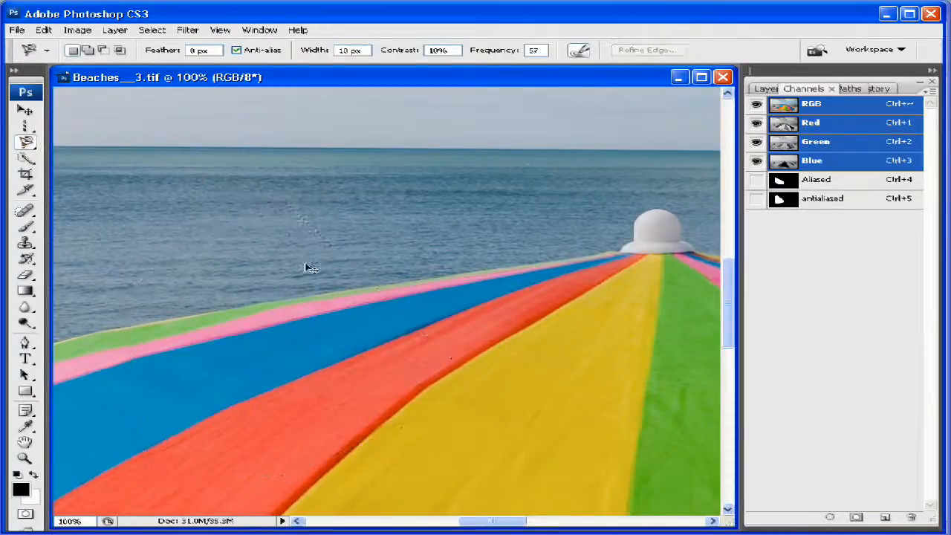
Select a strip along the umbrella's upper left edge and around its white cap with the Magnetic Lasso
{"action": "left_click", "coordinate": [98, 330]}
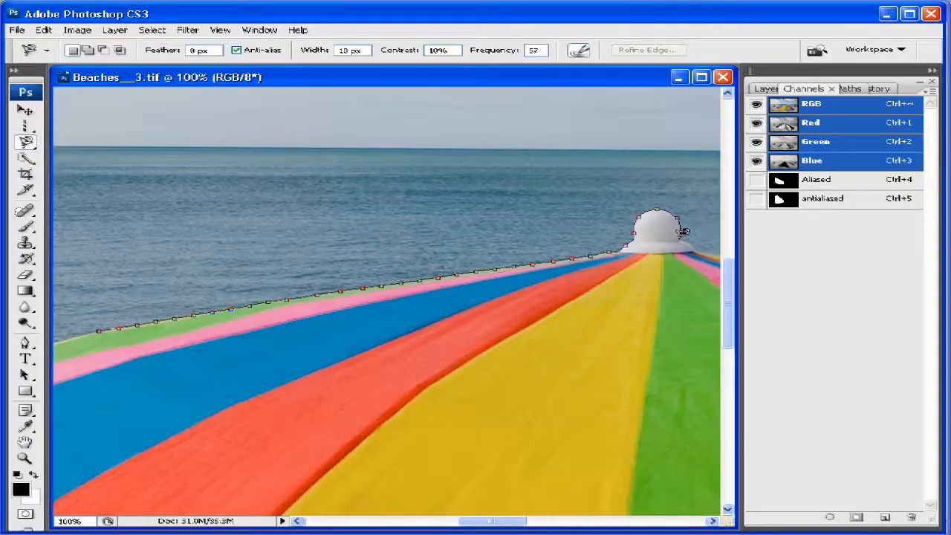
{"action": "key", "text": "Tab"}
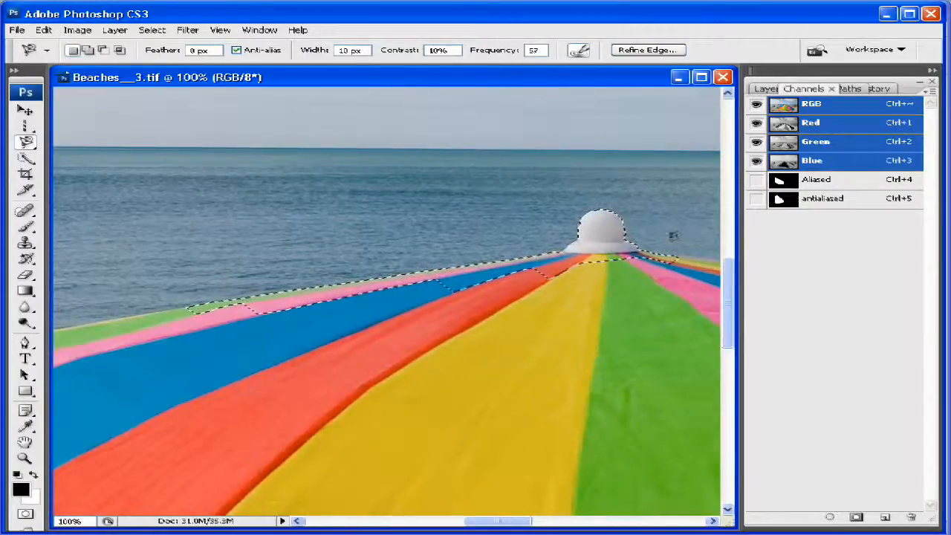
{"action": "key", "text": "alt"}
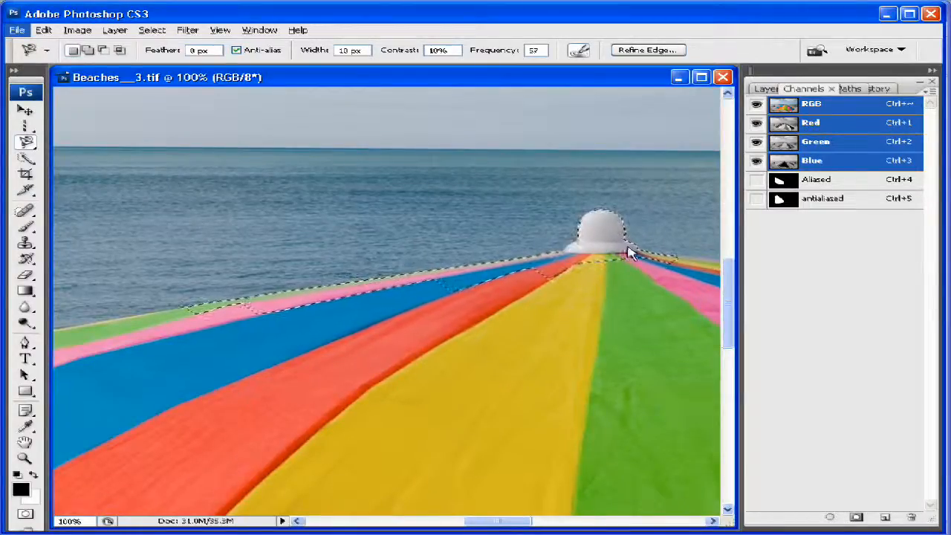
Start adding the umbrella's right-hand edge to the selection and remove the misplaced anchor points back towards the white cap
{"action": "key", "text": "alt"}
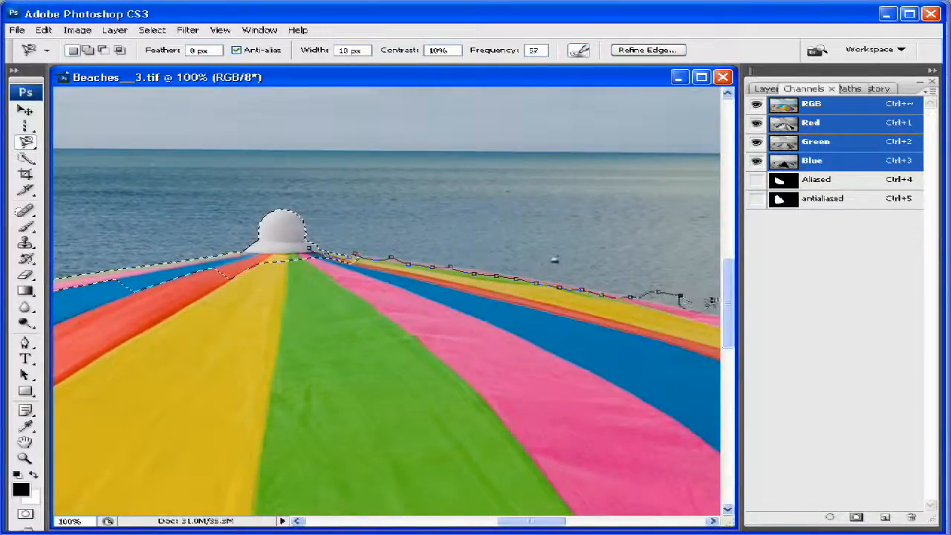
{"action": "key", "text": "Delete"}
{"action": "key", "text": "Delete"}
{"action": "key", "text": "Delete"}
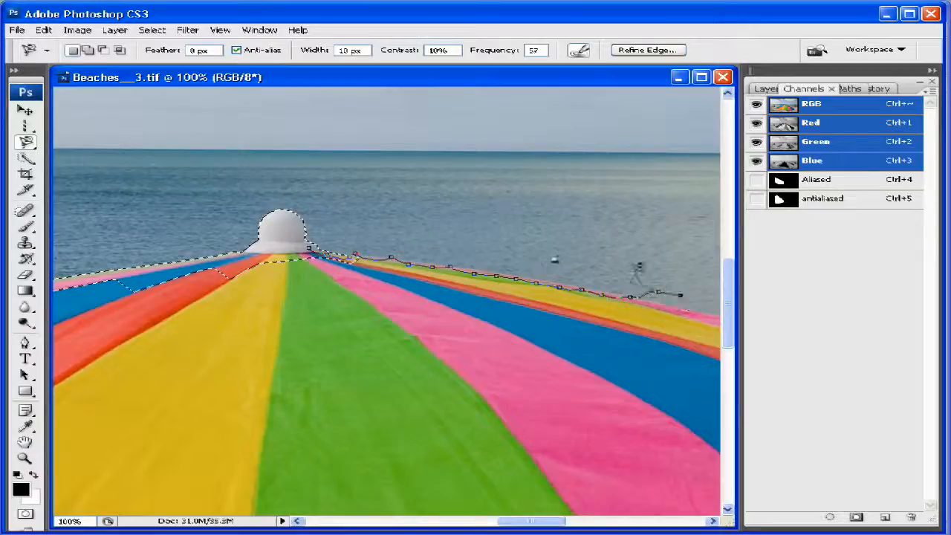
{"action": "key", "text": "Delete"}
{"action": "key", "text": "Delete"}
{"action": "key", "text": "Delete"}
{"action": "key", "text": "Delete"}
{"action": "key", "text": "Delete"}
{"action": "key", "text": "Delete"}
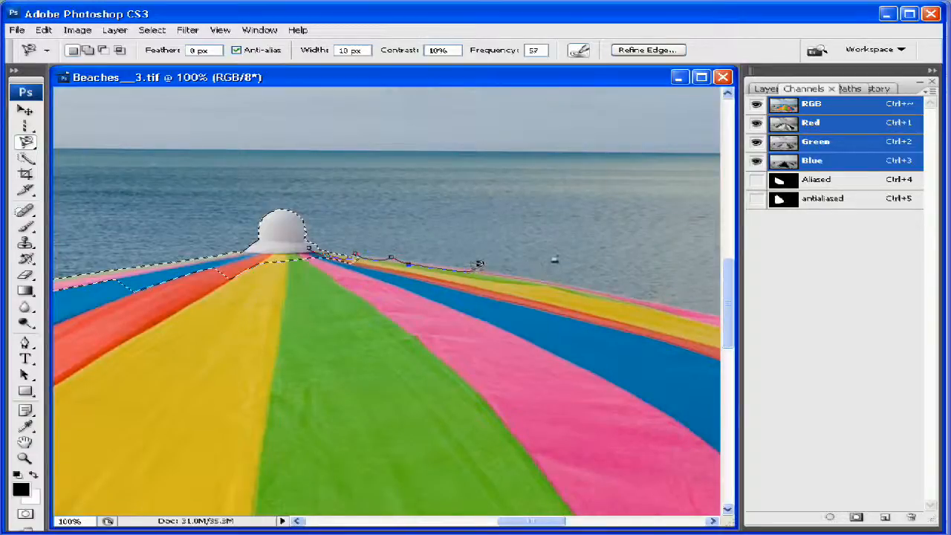
{"action": "key", "text": "Delete"}
{"action": "key", "text": "Delete"}
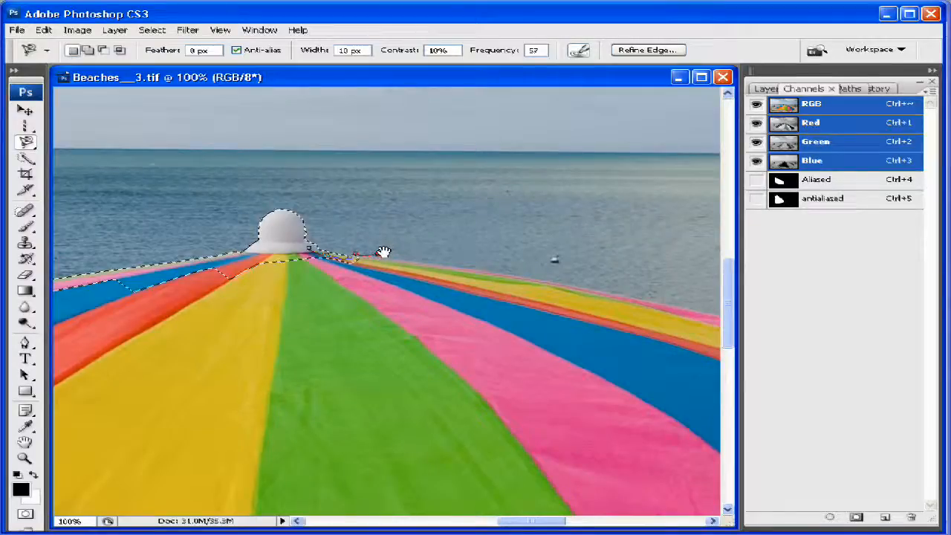
Retrace the umbrella's right-hand edge against the sea, adding a straight manual segment where the yellow stripe meets the water
{"action": "left_click_drag", "start_coordinate": [515, 280], "coordinate": [340, 240]}
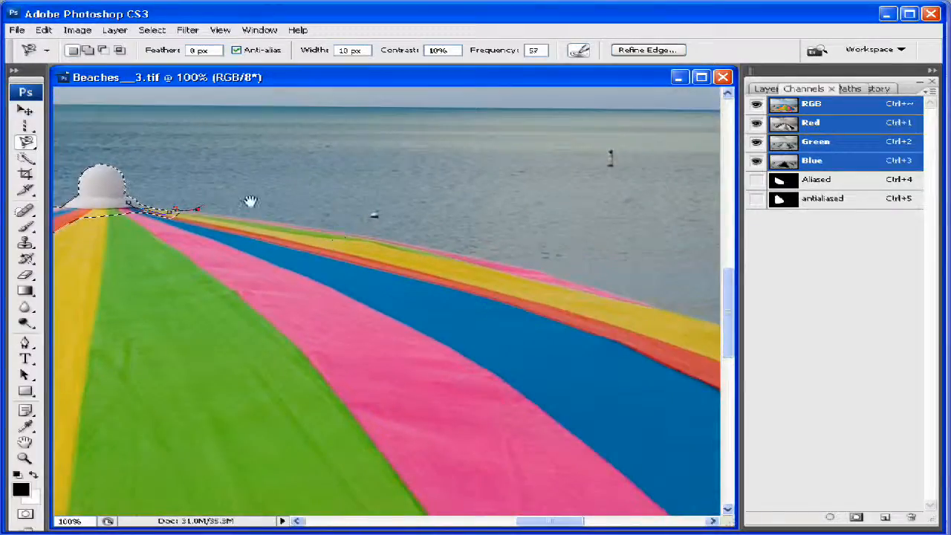
{"action": "mouse_move", "coordinate": [411, 273]}
{"action": "left_mouse_down"}
{"action": "mouse_move", "coordinate": [364, 289]}
{"action": "mouse_move", "coordinate": [410, 289]}
{"action": "left_mouse_up"}
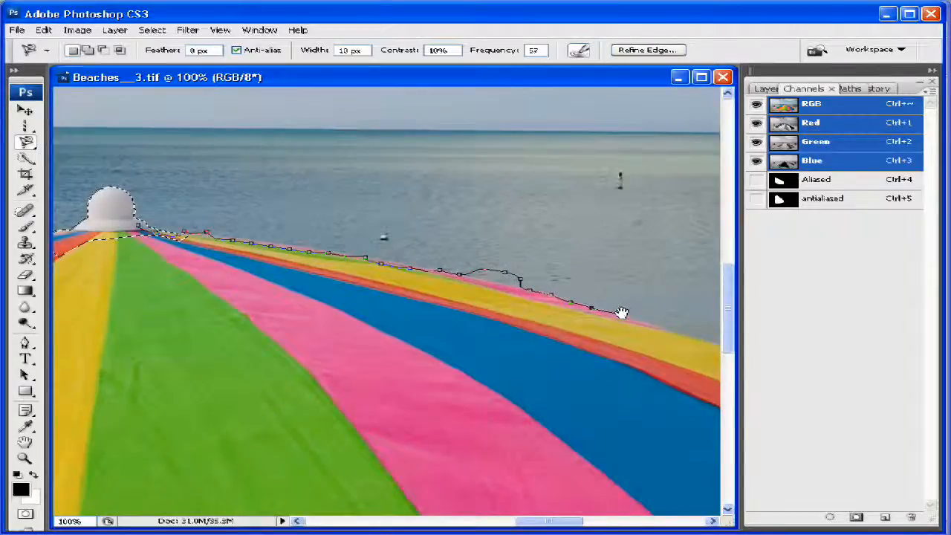
{"action": "mouse_move", "coordinate": [620, 315]}
{"action": "left_mouse_down"}
{"action": "mouse_move", "coordinate": [454, 292]}
{"action": "mouse_move", "coordinate": [393, 297]}
{"action": "left_mouse_up"}
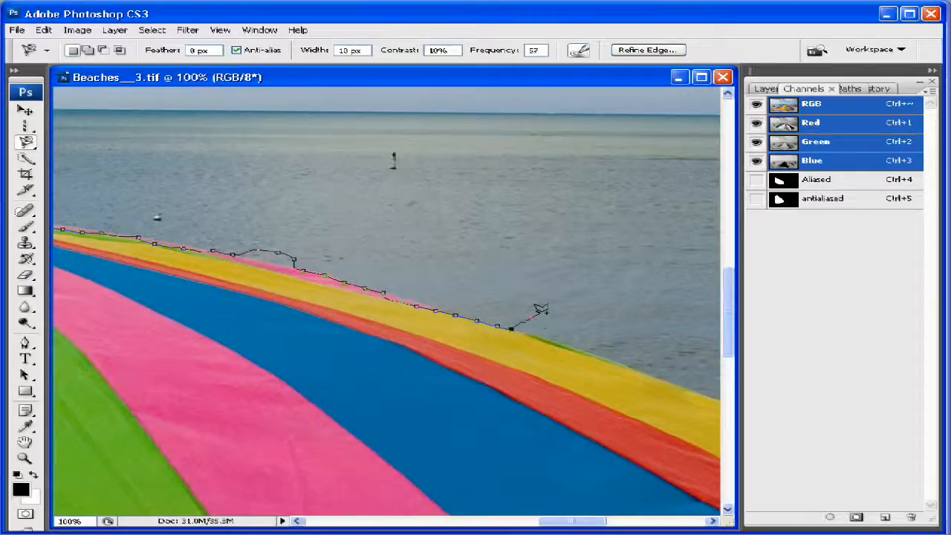
{"action": "double_click", "coordinate": [564, 343]}
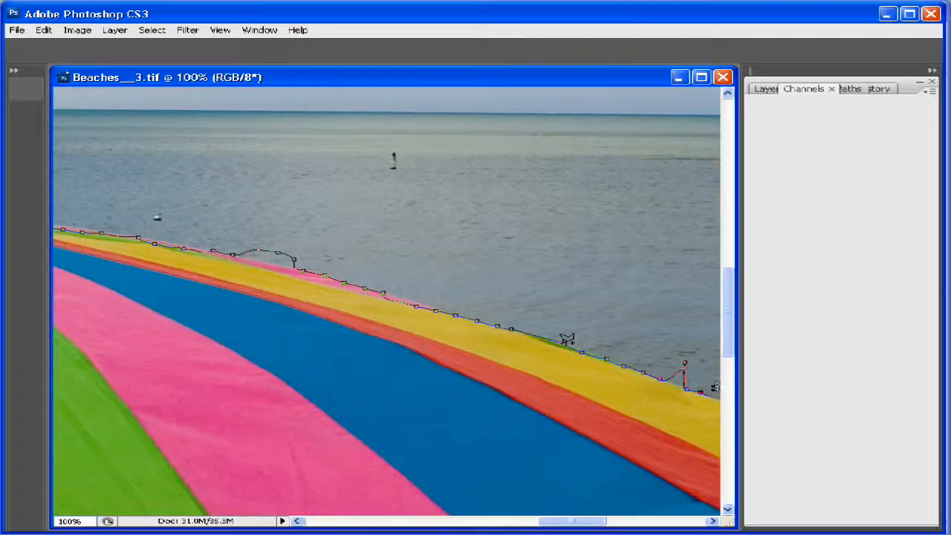
Remove the stray anchor points spiking into the water and close the added selection along the umbrella's right-hand edge
{"action": "left_click_drag", "start_coordinate": [704, 369], "coordinate": [353, 285]}
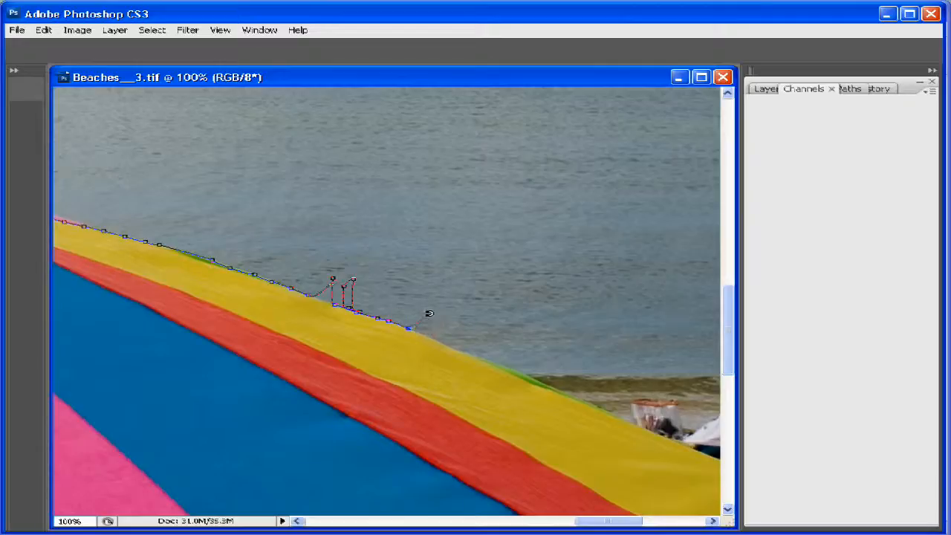
{"action": "key", "text": "BackSpace"}
{"action": "key", "text": "BackSpace"}
{"action": "key", "text": "BackSpace"}
{"action": "key", "text": "BackSpace"}
{"action": "key", "text": "BackSpace"}
{"action": "key", "text": "BackSpace"}
{"action": "key", "text": "BackSpace"}
{"action": "key", "text": "BackSpace"}
{"action": "key", "text": "BackSpace"}
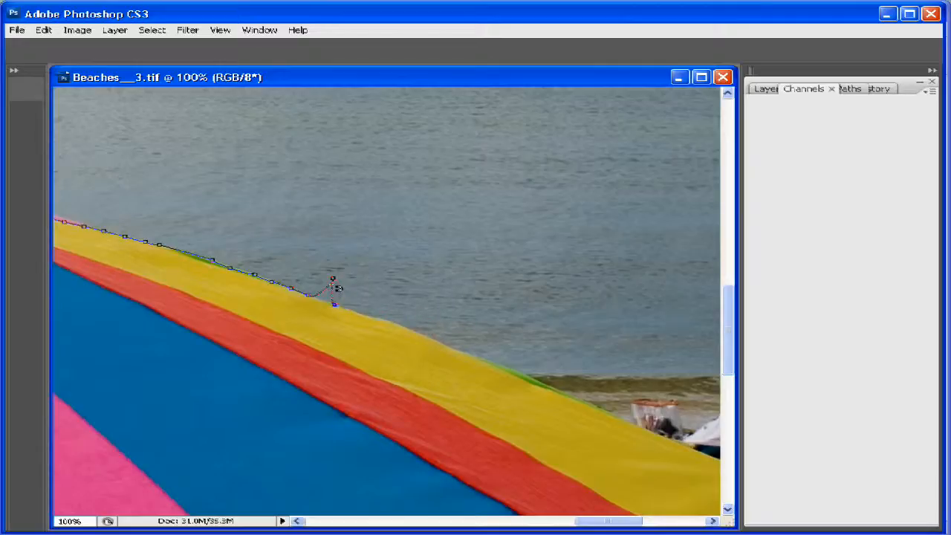
{"action": "double_click", "coordinate": [301, 324]}
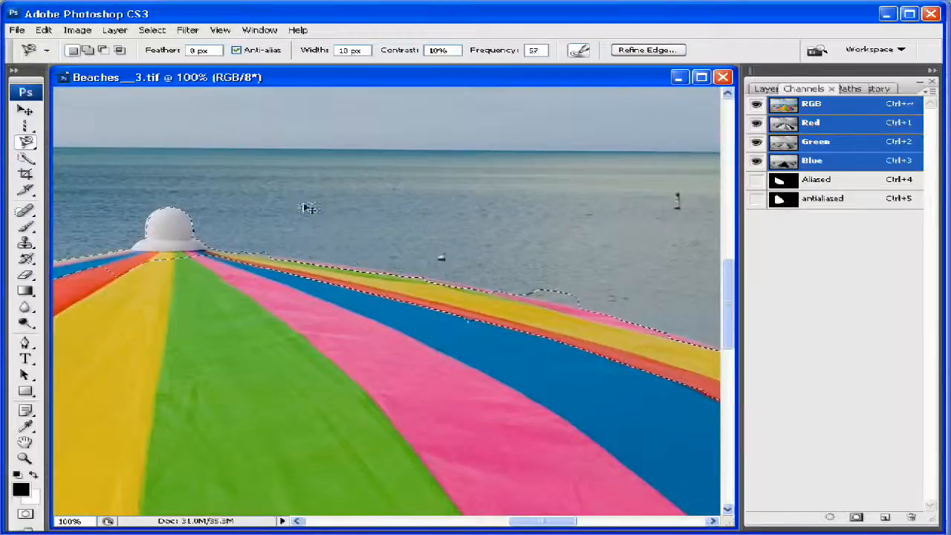
Clear the selection, set the Magnetic Lasso width to 50 px, and select a short strip right of the umbrella's cap
{"action": "key", "text": "ctrl+d"}
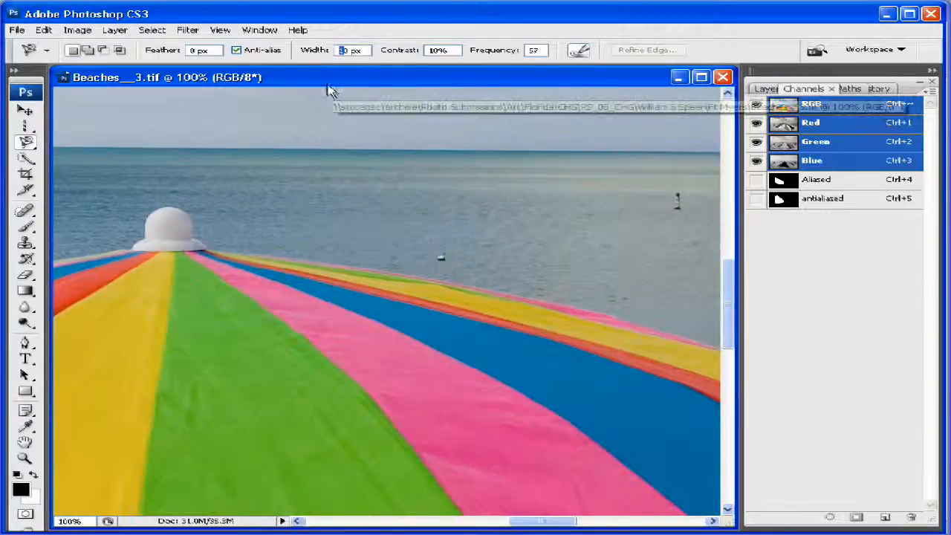
{"action": "left_click", "coordinate": [225, 251]}
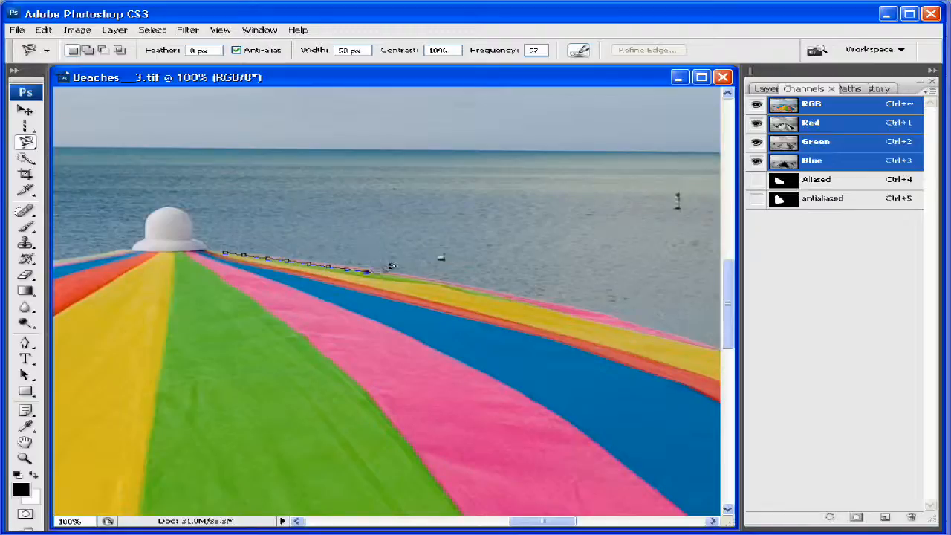
{"action": "double_click", "coordinate": [369, 285]}
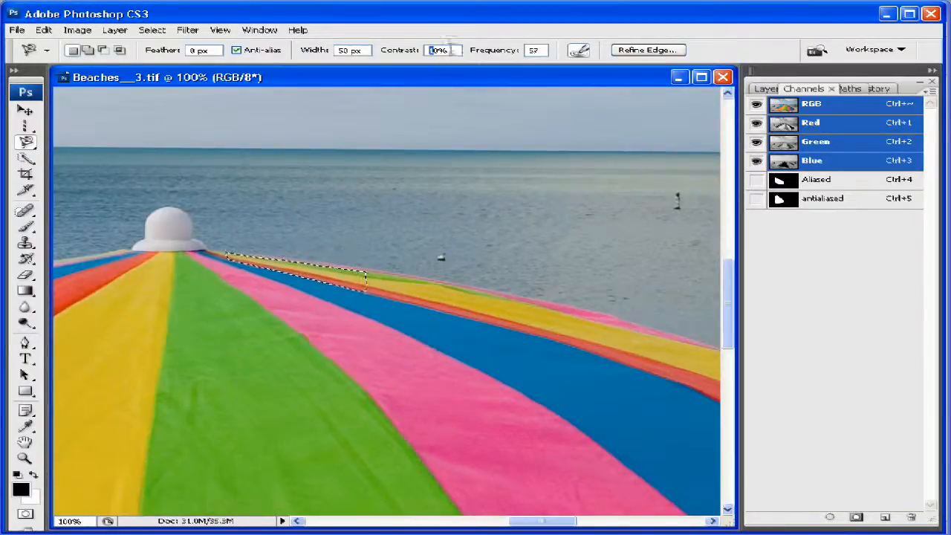
Set the Magnetic Lasso contrast to 50% and try a fresh trace along the umbrella's right-hand edge
{"action": "type", "text": "50"}
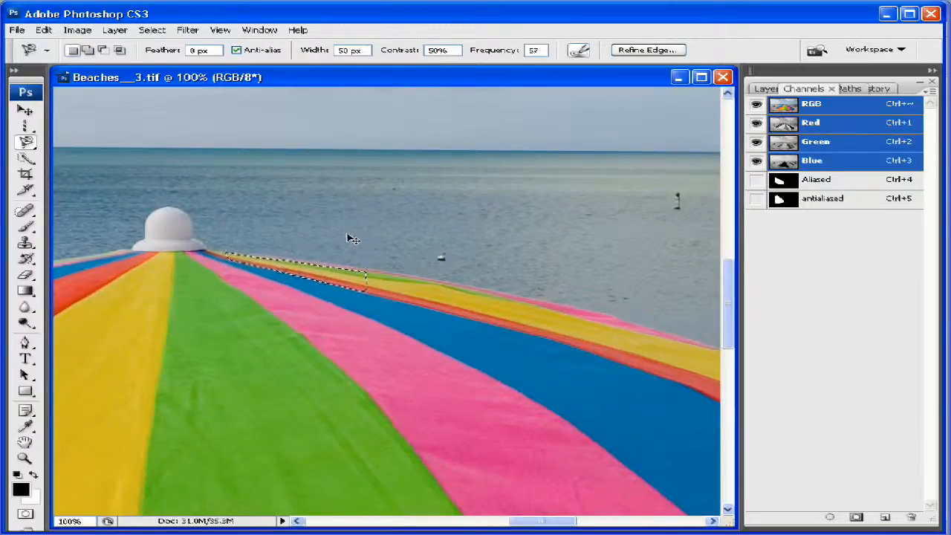
{"action": "key", "text": "ctrl+d"}
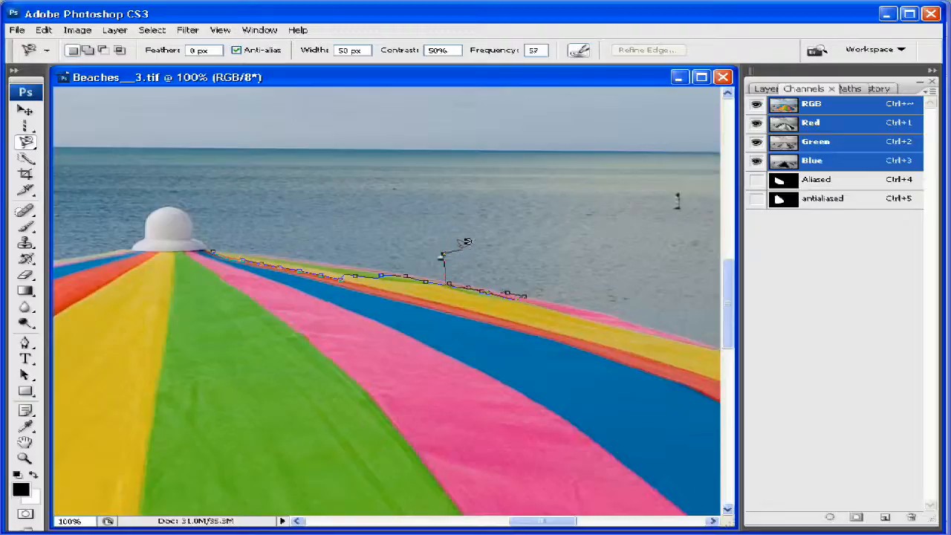
{"action": "key", "text": "Escape"}
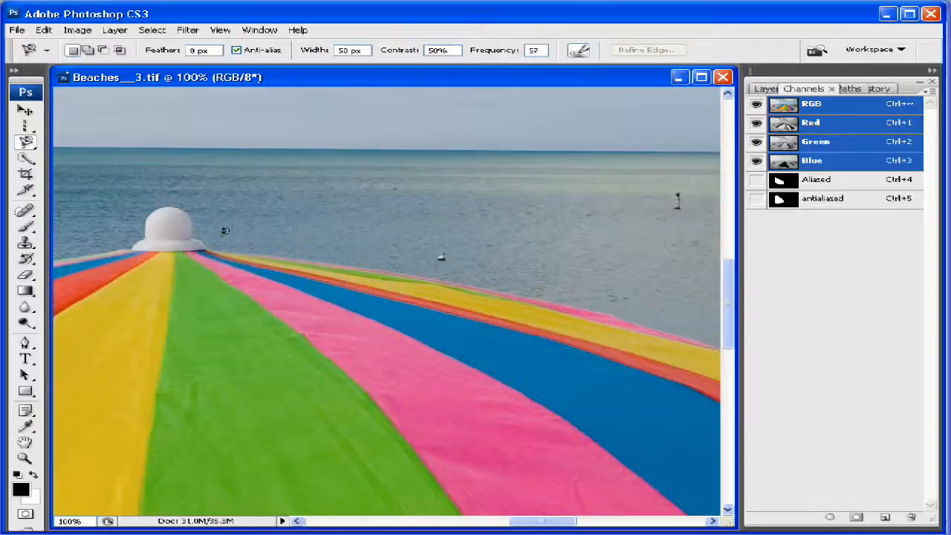
Set the Magnetic Lasso frequency to 1 and try tracing the umbrella's right-hand edge
{"action": "double_click", "coordinate": [533, 50]}
{"action": "type", "text": "1"}
{"action": "left_click", "coordinate": [217, 250]}
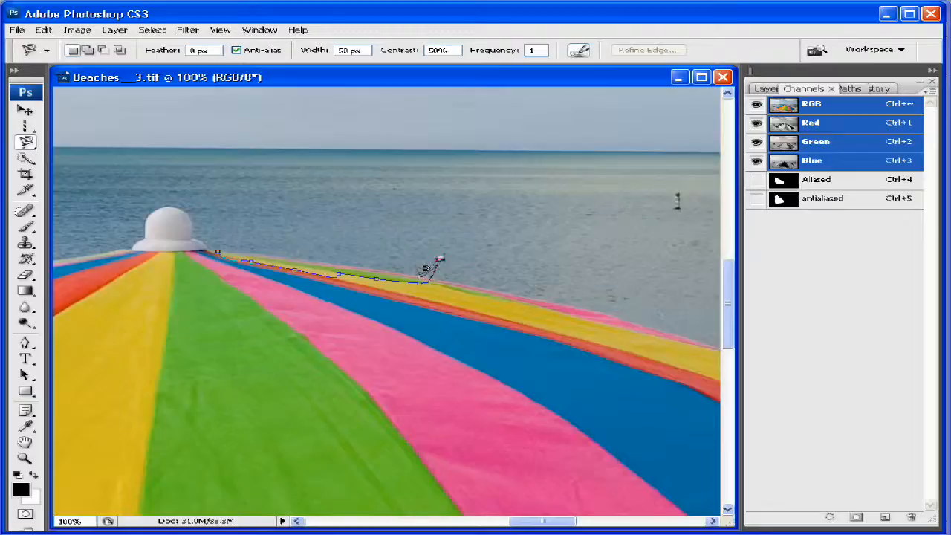
{"action": "key", "text": "Escape"}
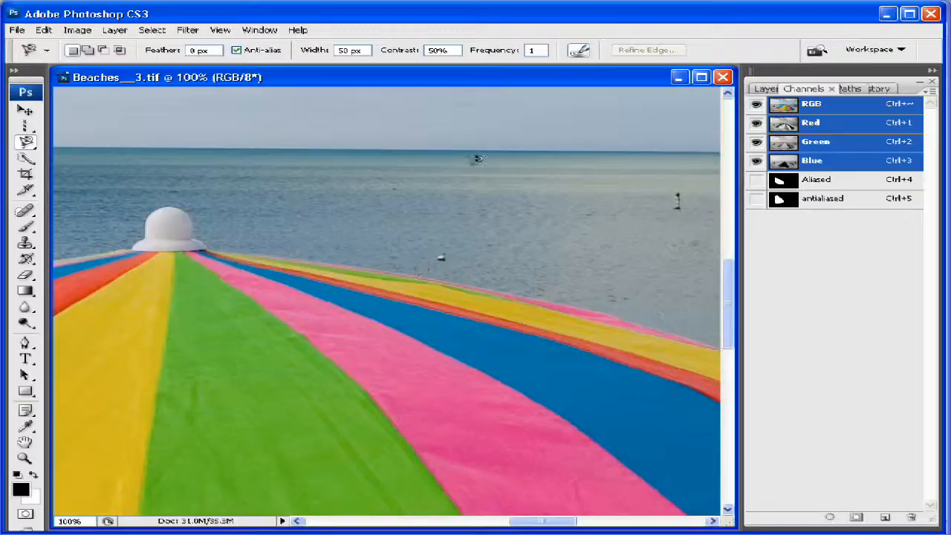
Set the Magnetic Lasso frequency to 80 and try tracing the boundary between the umbrella's orange and blue stripes
{"action": "left_click_drag", "start_coordinate": [540, 50], "coordinate": [513, 58]}
{"action": "type", "text": "8"}
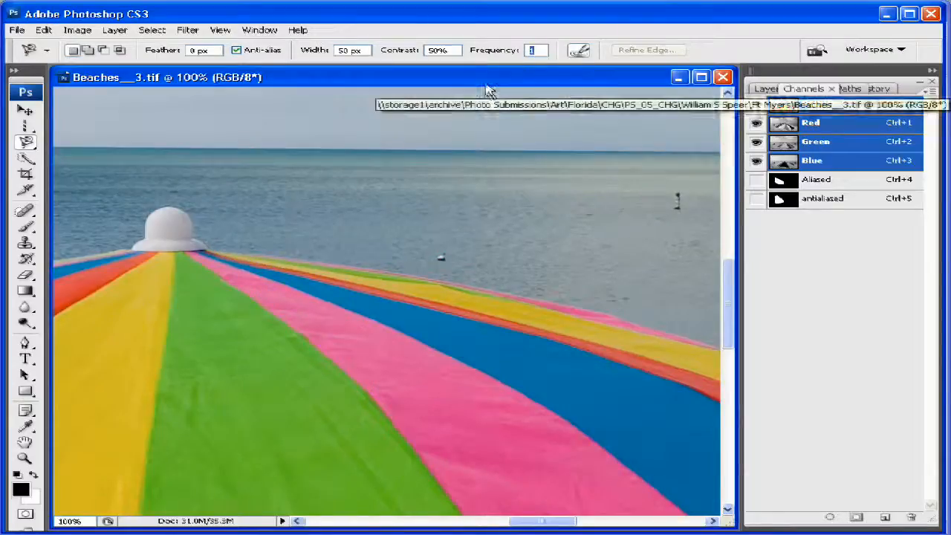
{"action": "type", "text": "0"}
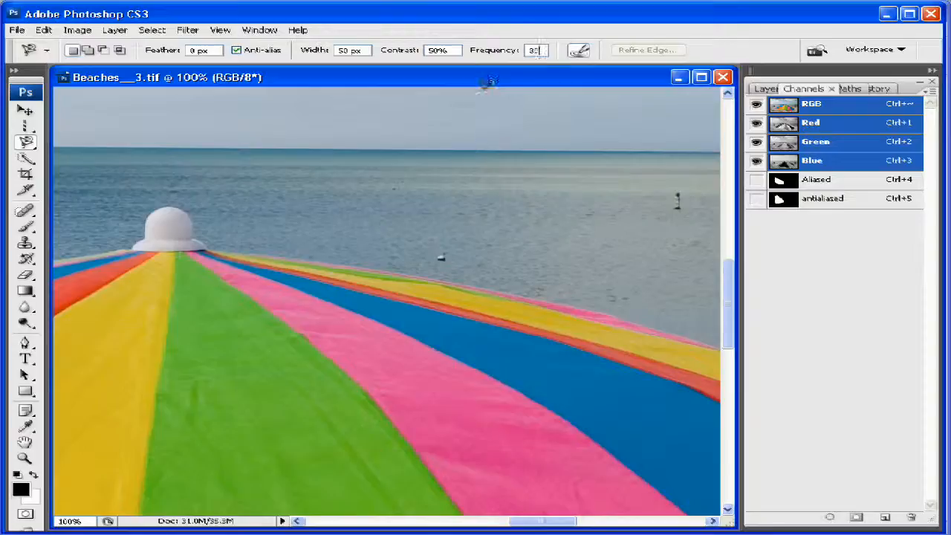
{"action": "left_click", "coordinate": [209, 250]}
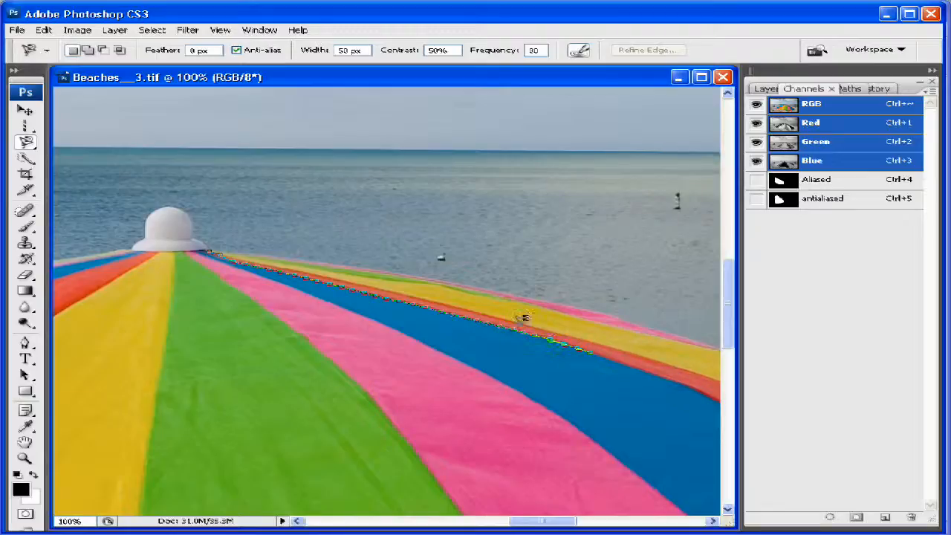
{"action": "key", "text": "Escape"}
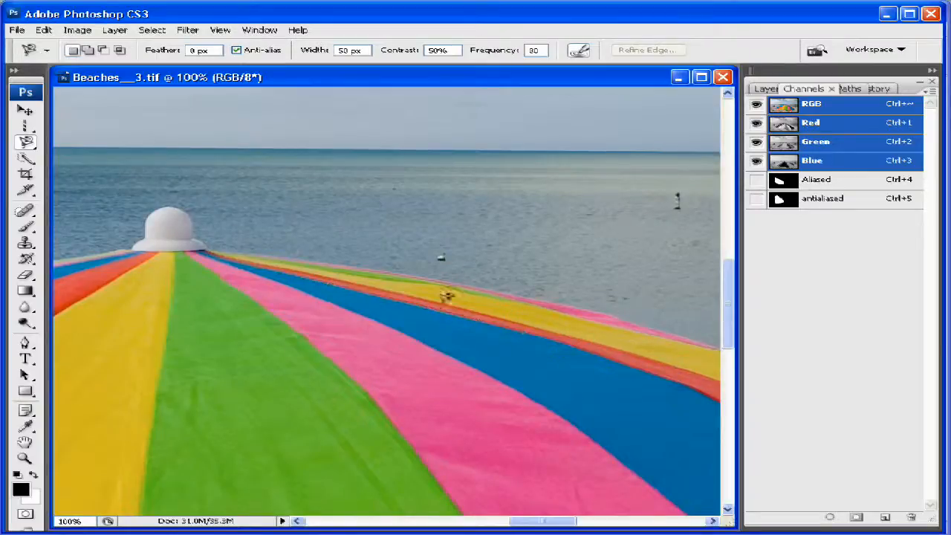
Select the sea area above the umbrella with the Magic Wand tool
{"action": "left_click", "coordinate": [26, 142]}
{"action": "left_click", "coordinate": [28, 159]}
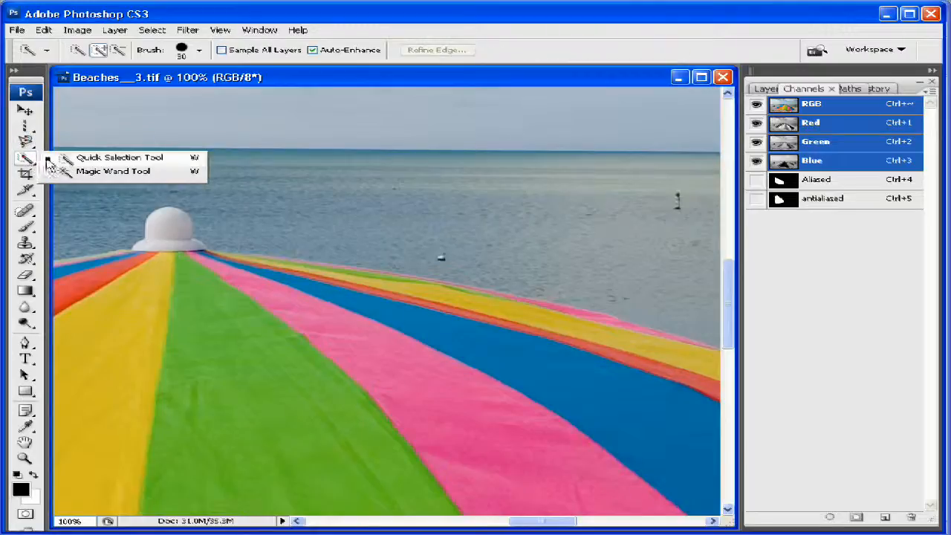
{"action": "left_click", "coordinate": [82, 175]}
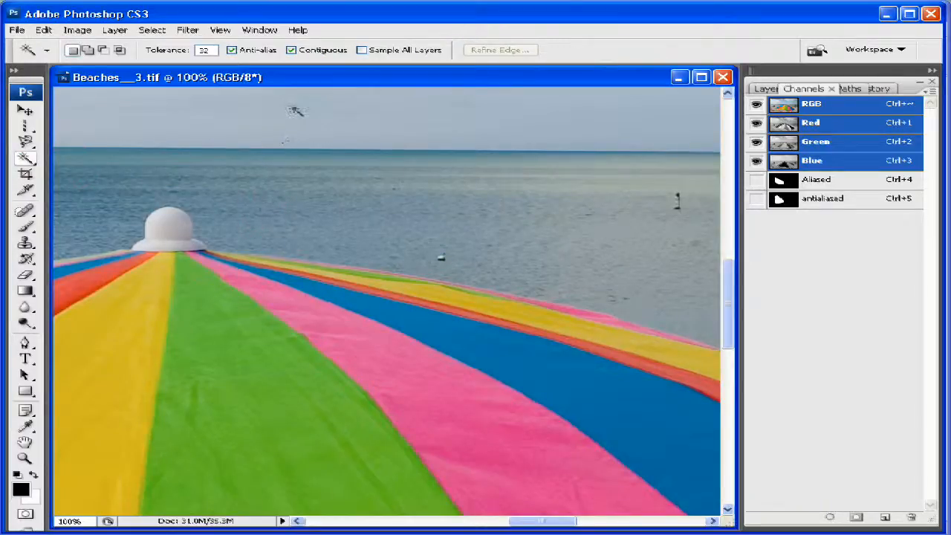
{"action": "left_click", "coordinate": [293, 232]}
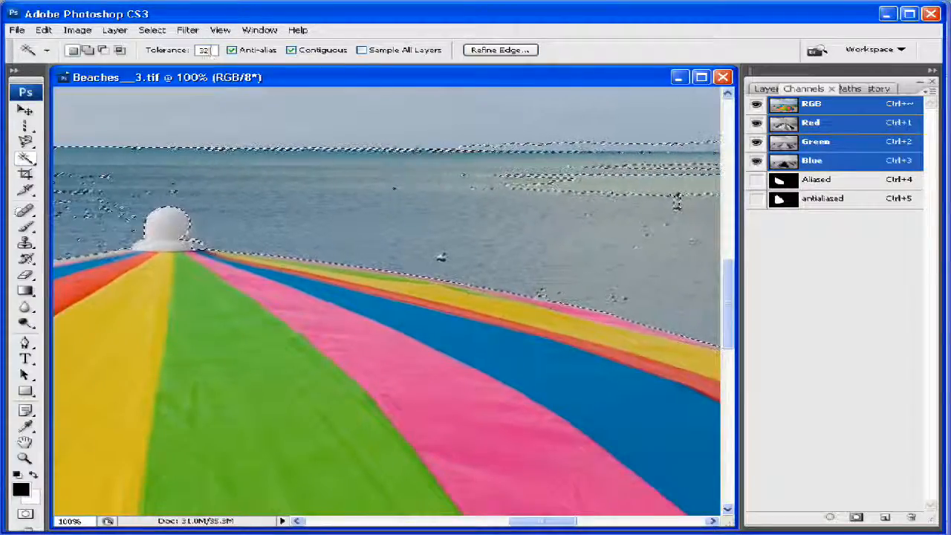
Set the Magic Wand tolerance to 4 and try fresh selections of the sea beside the umbrella's white tip
{"action": "left_click", "coordinate": [181, 47]}
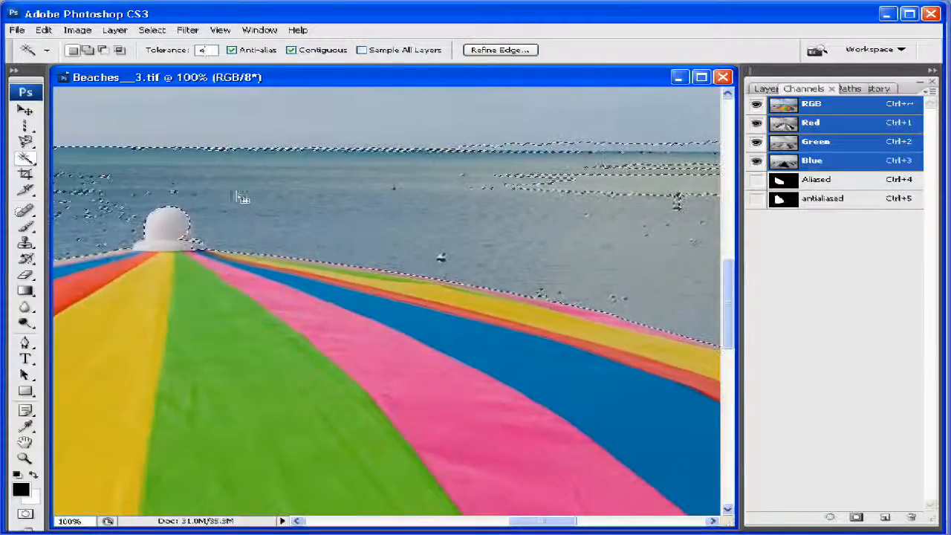
{"action": "key", "text": "ctrl+d"}
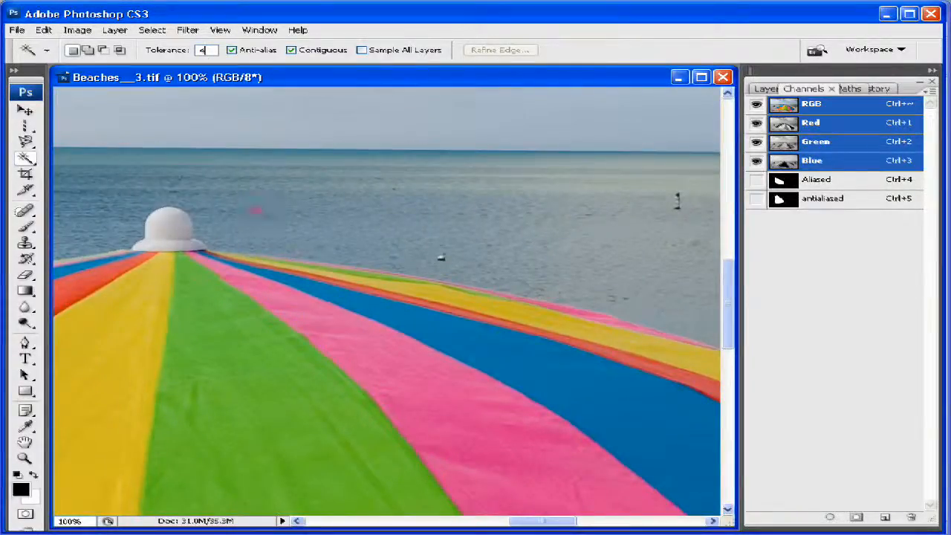
{"action": "left_click", "coordinate": [295, 235]}
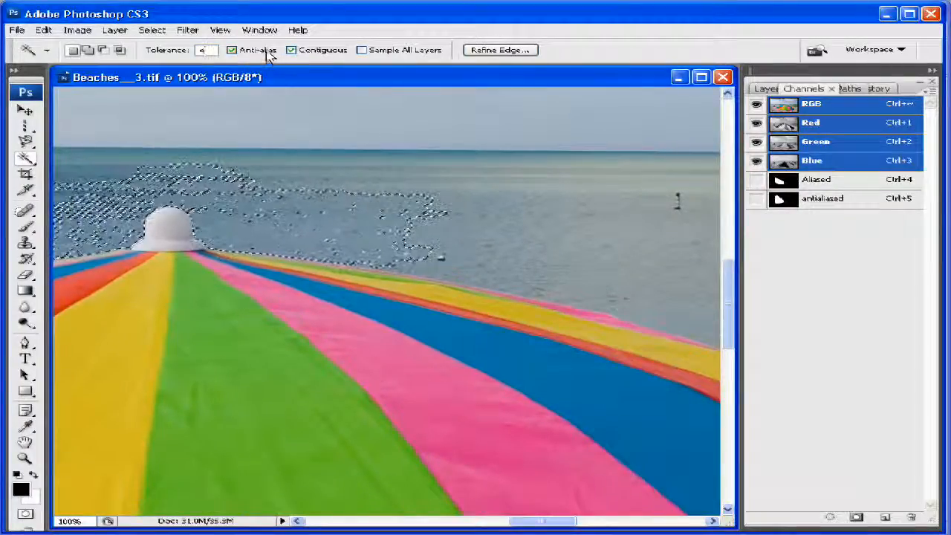
{"action": "key", "text": "ctrl+d"}
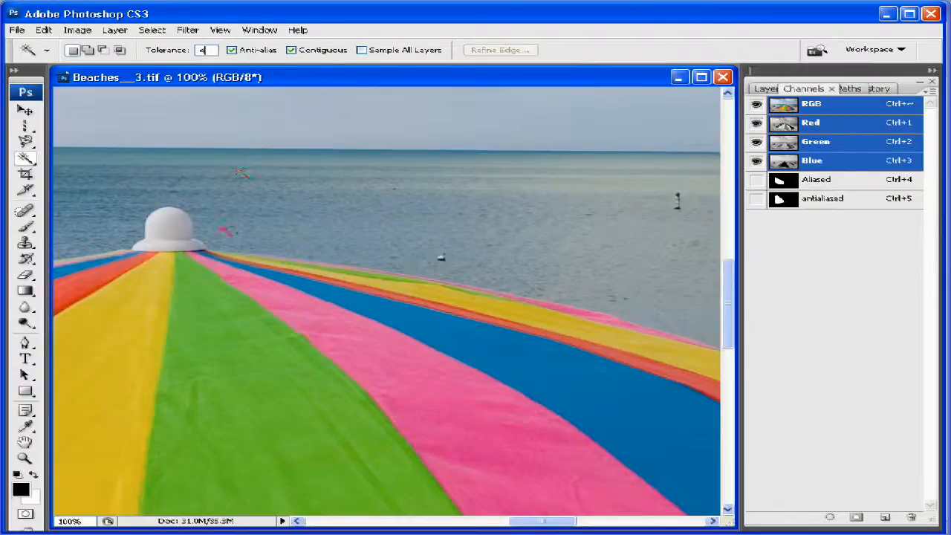
{"action": "left_click", "coordinate": [253, 222]}
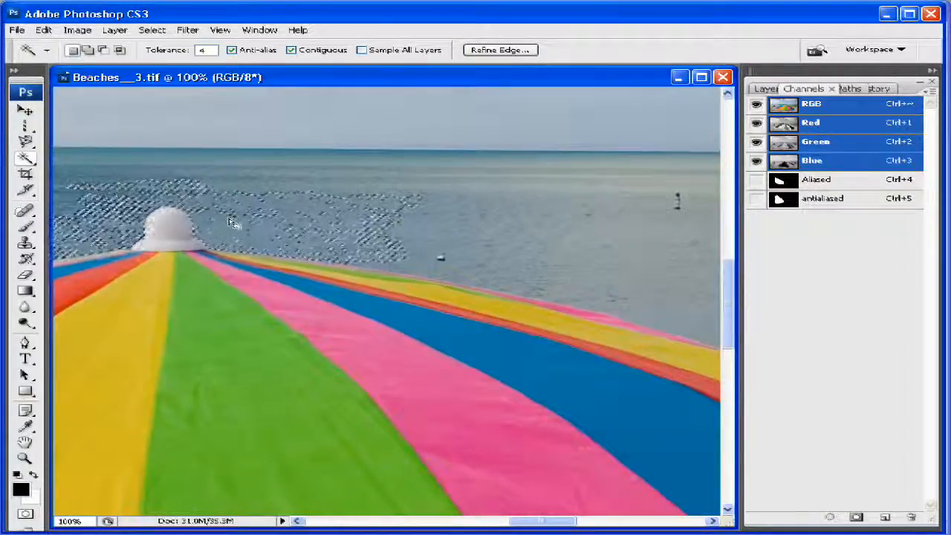
Try a Magic Wand selection of the sea with Contiguous off, inspect it across the whole photo, then deselect
{"action": "left_click", "coordinate": [291, 50]}
{"action": "key", "text": "ctrl+d"}
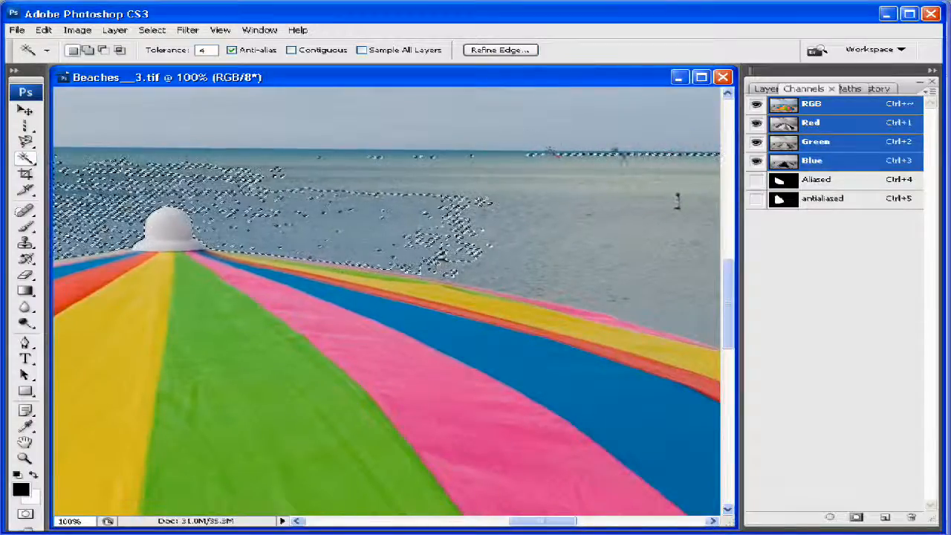
{"action": "key", "text": "space"}
{"action": "left_click_drag", "start_coordinate": [524, 183], "coordinate": [299, 250]}
{"action": "left_click_drag", "start_coordinate": [297, 170], "coordinate": [516, 391]}
{"action": "left_click_drag", "start_coordinate": [327, 218], "coordinate": [592, 362]}
{"action": "left_click_drag", "start_coordinate": [372, 164], "coordinate": [410, 168]}
{"action": "key", "text": "ctrl+0"}
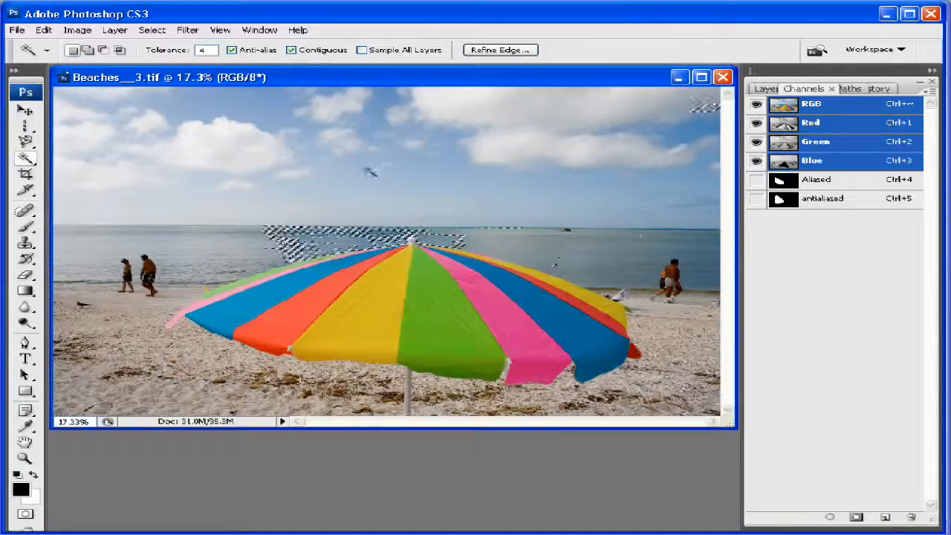
{"action": "key", "text": "ctrl+d"}
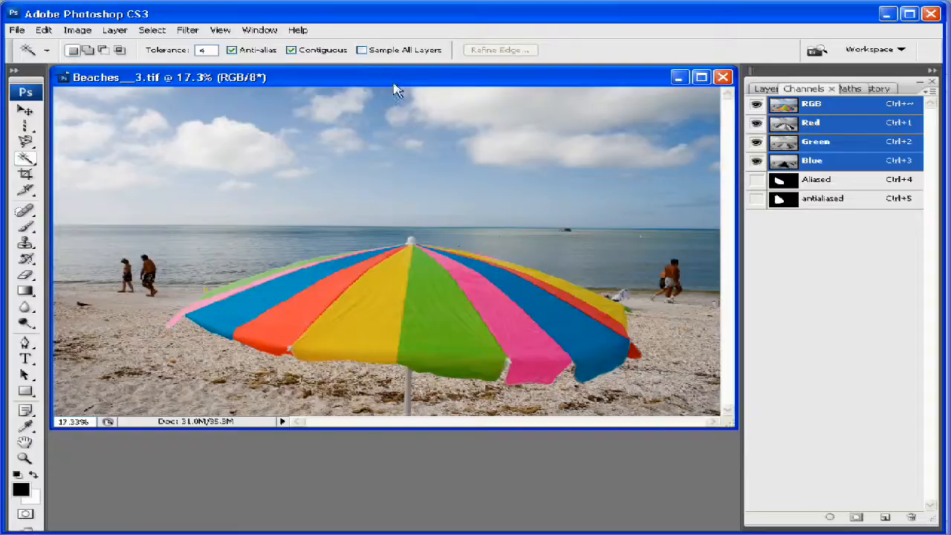
Turn on Sample All Layers for the Magic Wand
{"action": "left_click", "coordinate": [362, 50]}
{"action": "left_click", "coordinate": [362, 52]}
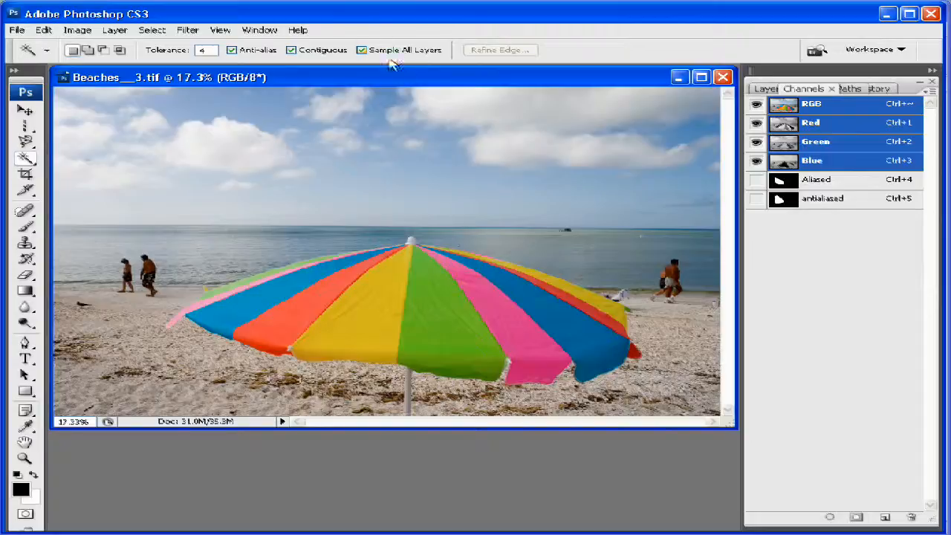
{"action": "left_click", "coordinate": [206, 50]}
Select the sea above the umbrella's left slope with the Quick Selection tool and switch the tool to subtracting from the selection
{"action": "left_click", "coordinate": [27, 160]}
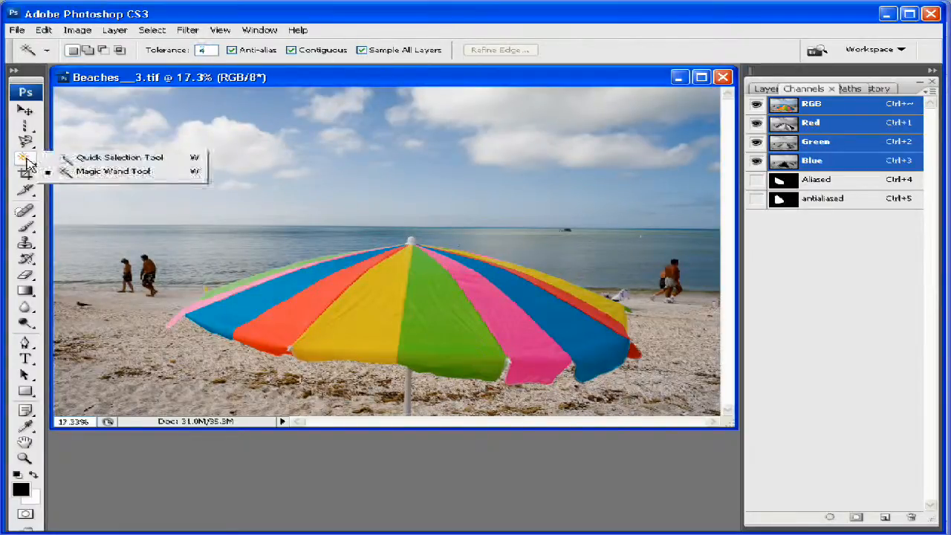
{"action": "left_click", "coordinate": [99, 158]}
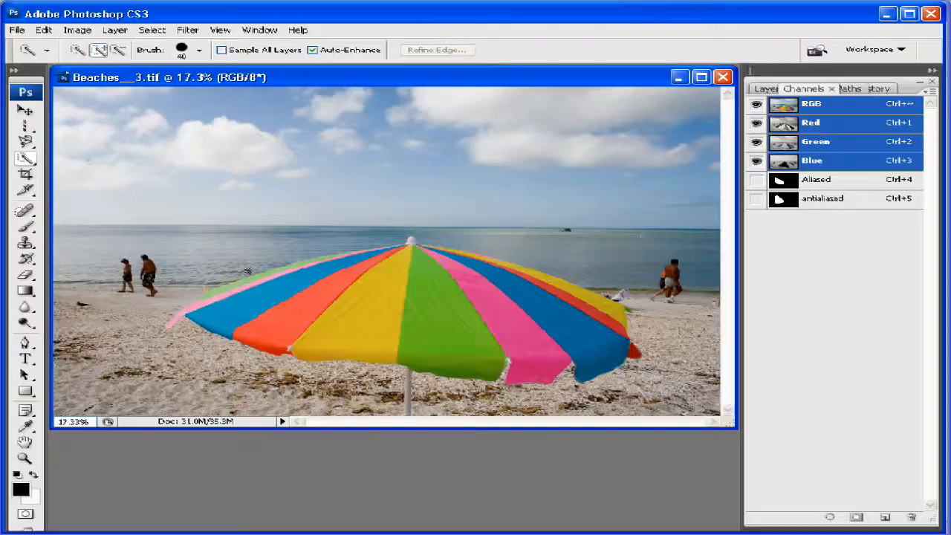
{"action": "left_click_drag", "start_coordinate": [247, 271], "coordinate": [329, 247]}
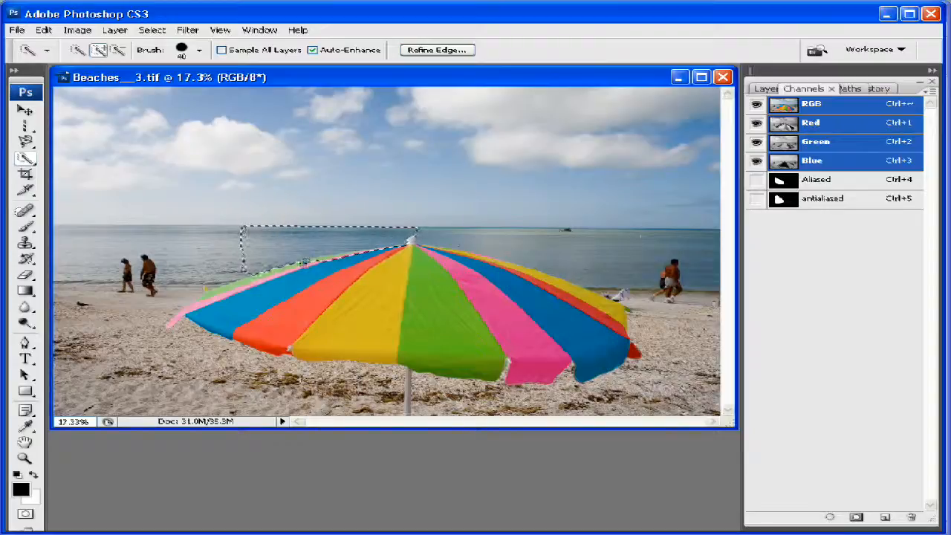
{"action": "key", "text": "alt"}
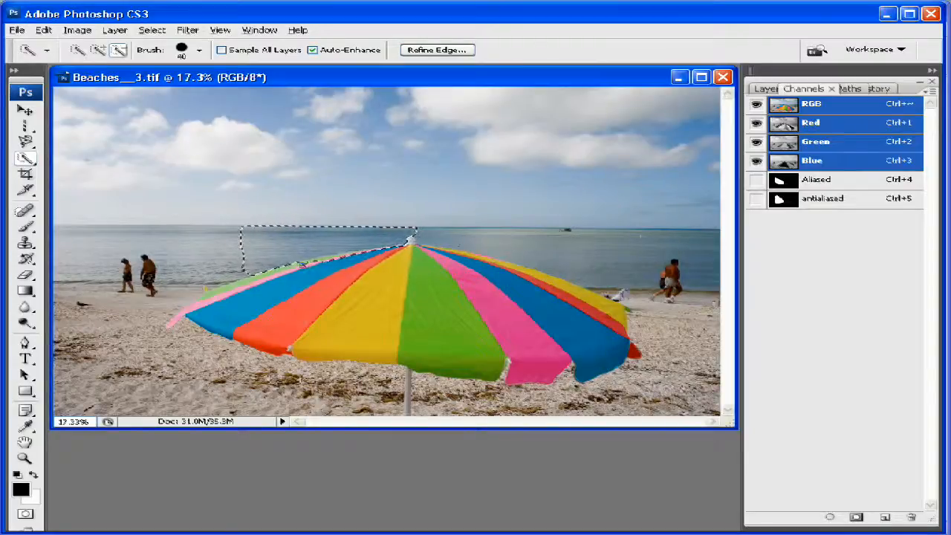